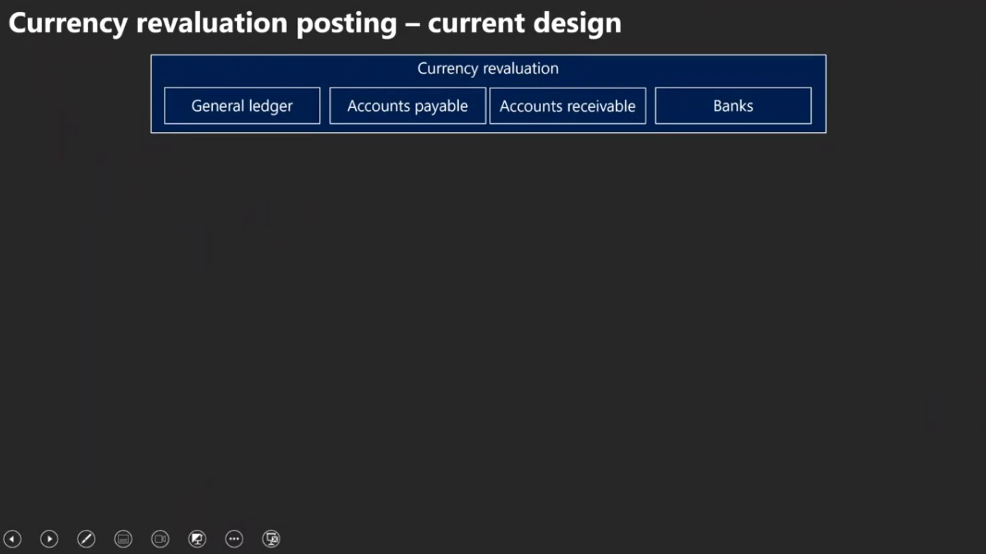
# Reveal Calculation, Posting, the Yes branch and the No-to-Ledger-form branch, then advance slides.
pyautogui.press('Right')
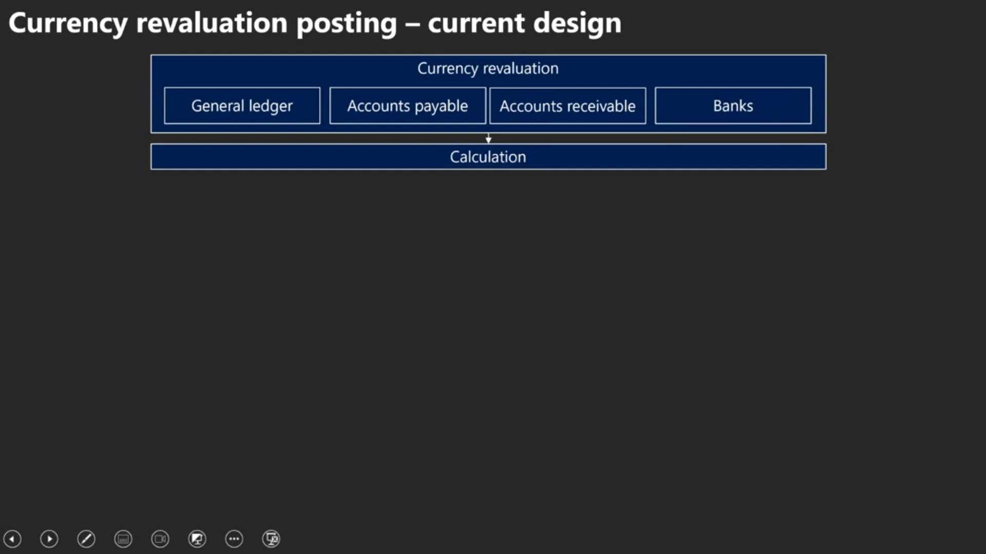
pyautogui.press('Right')
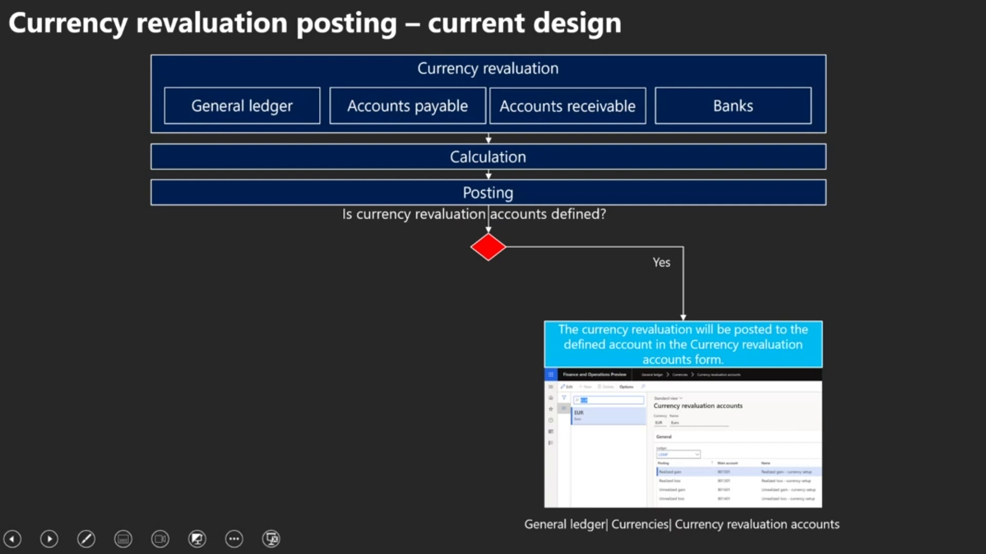
pyautogui.press('Right')
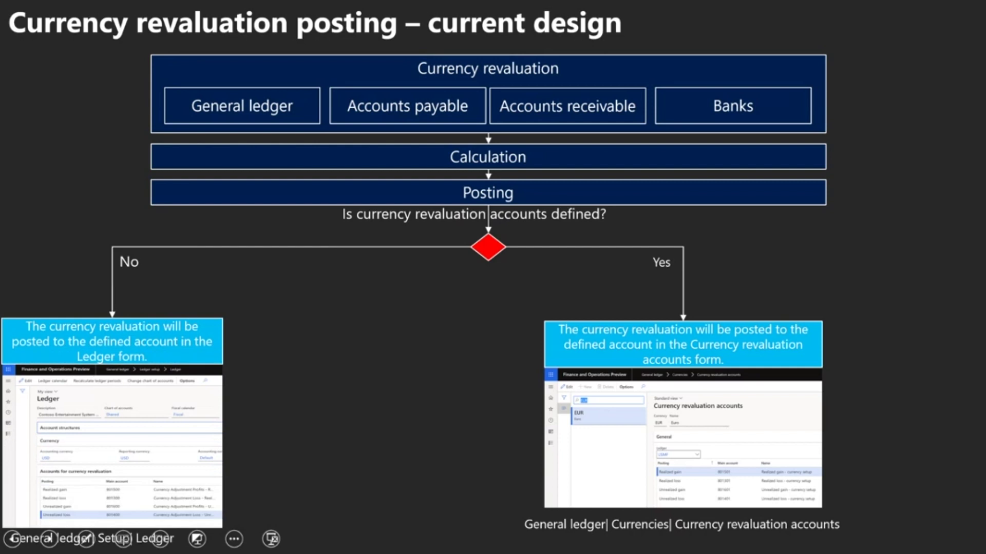
pyautogui.press('Right')
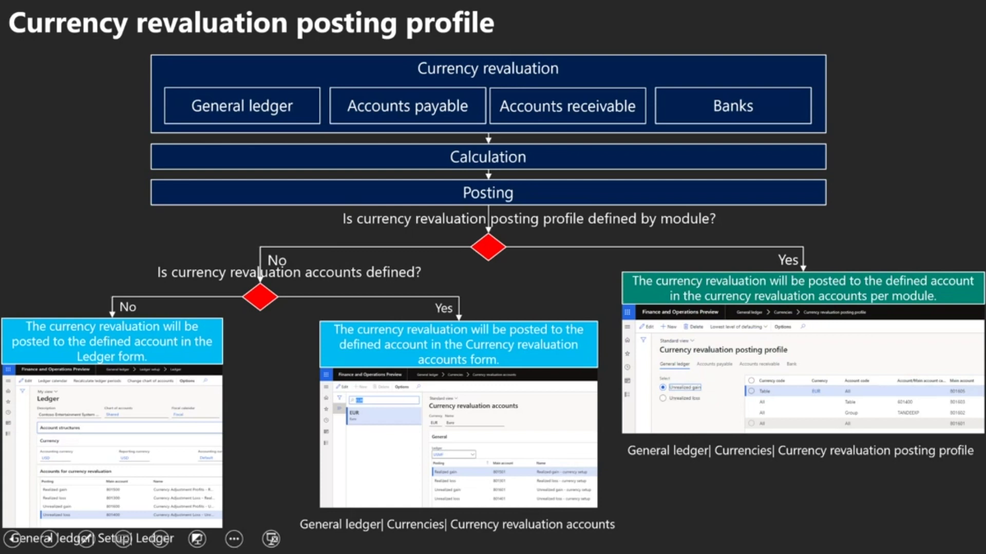
# Advance to the 'Currency revaluation posting profile – Why....!' slide.
pyautogui.press('Right')
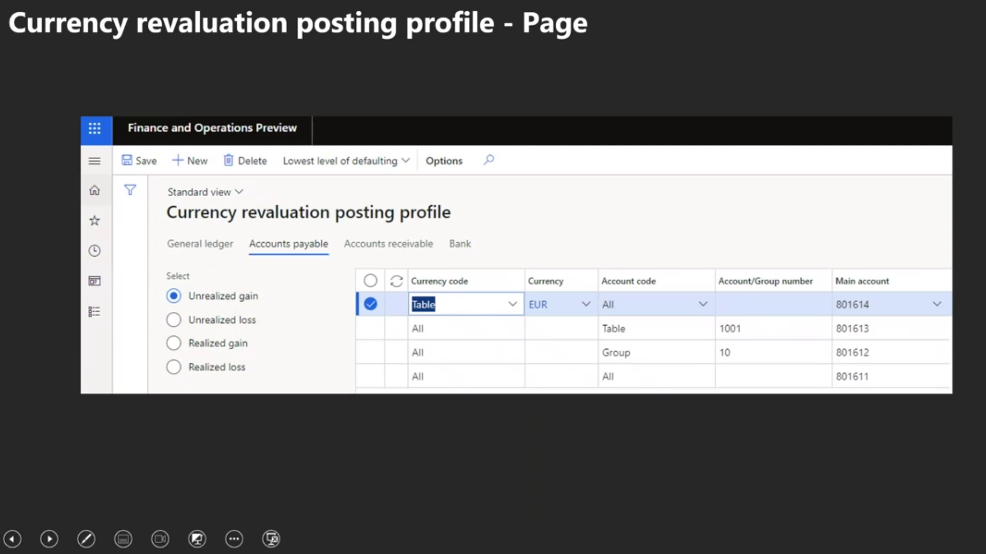
# Reveal callouts for module tabs, currency revaluation posting, AP/AR-only realized gain/loss, and currency filtration.
pyautogui.press('Right')
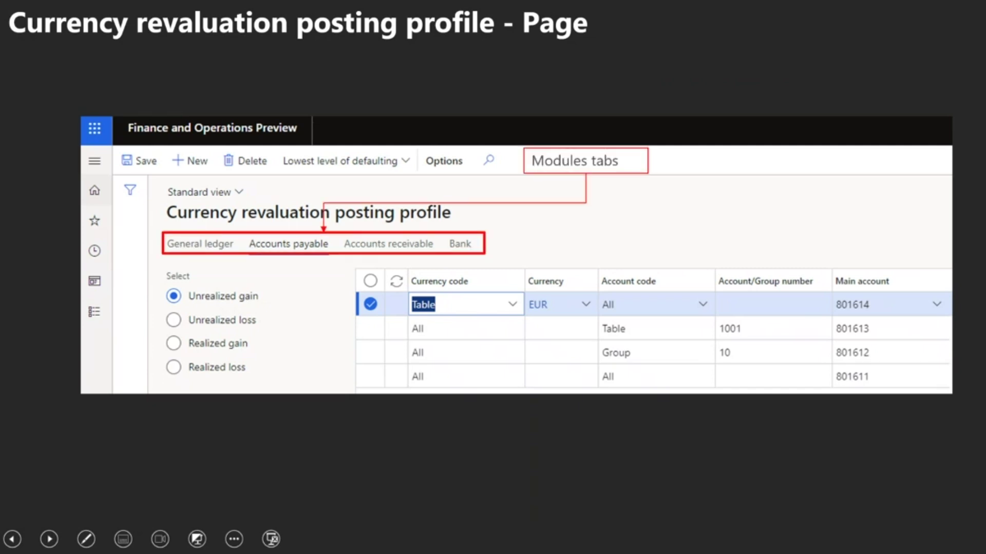
pyautogui.press('Right')
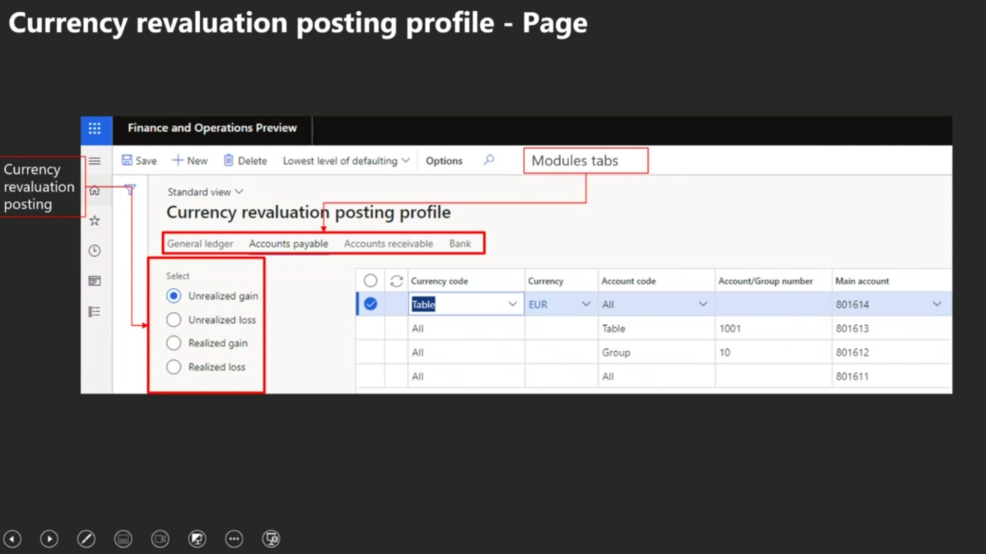
pyautogui.press('Right')
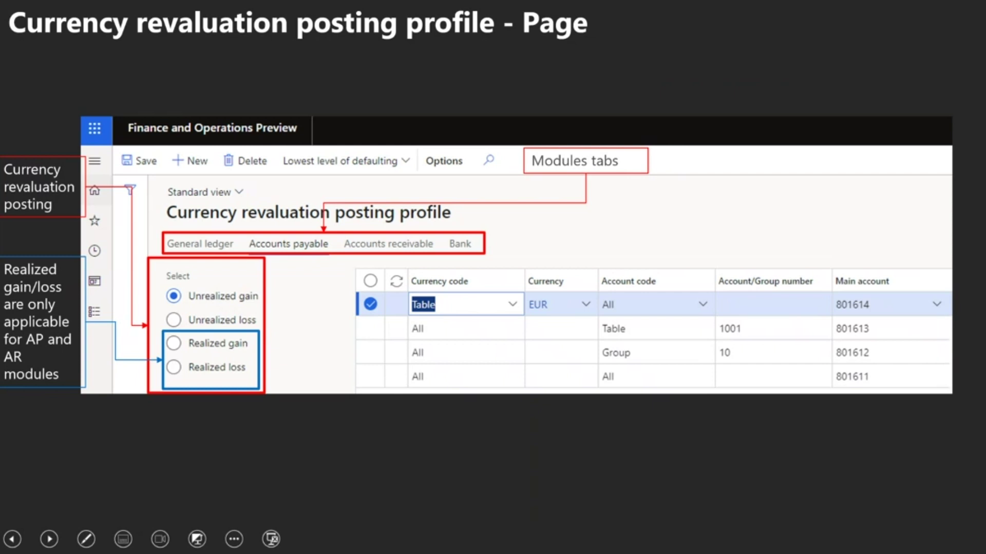
pyautogui.press('Right')
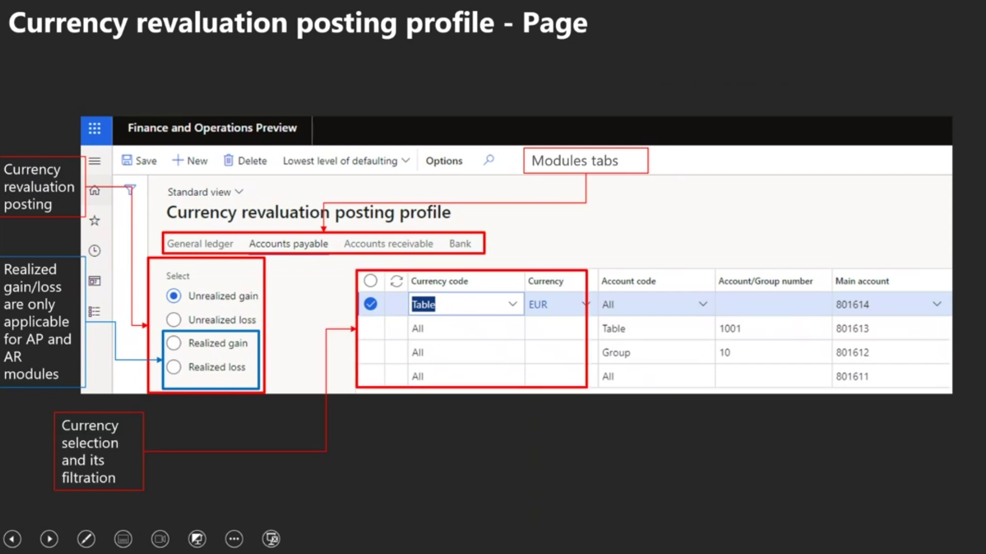